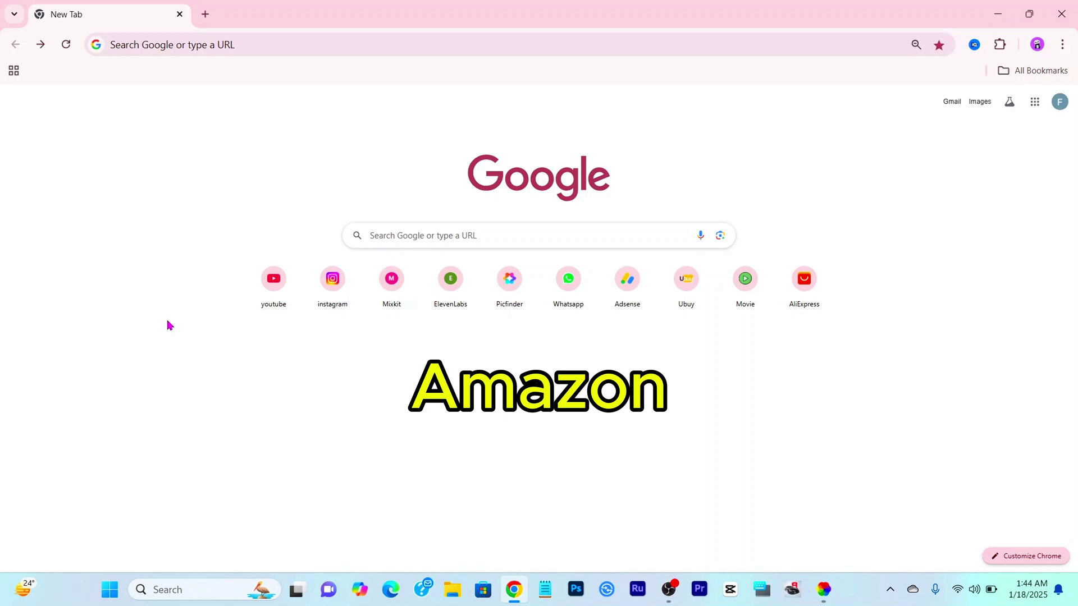
# Step: Load the Amazon.fr homepage by typing 'amazone' in Chrome's address bar, and show its language menu
pyautogui.click(196, 45)
pyautogui.write('amazon')
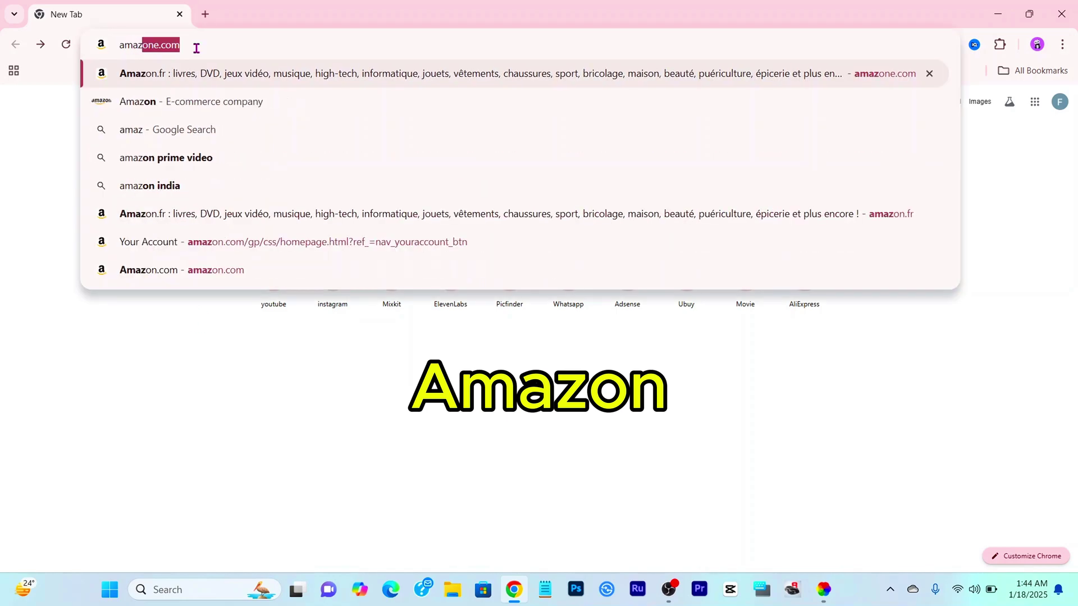
pyautogui.write('e')
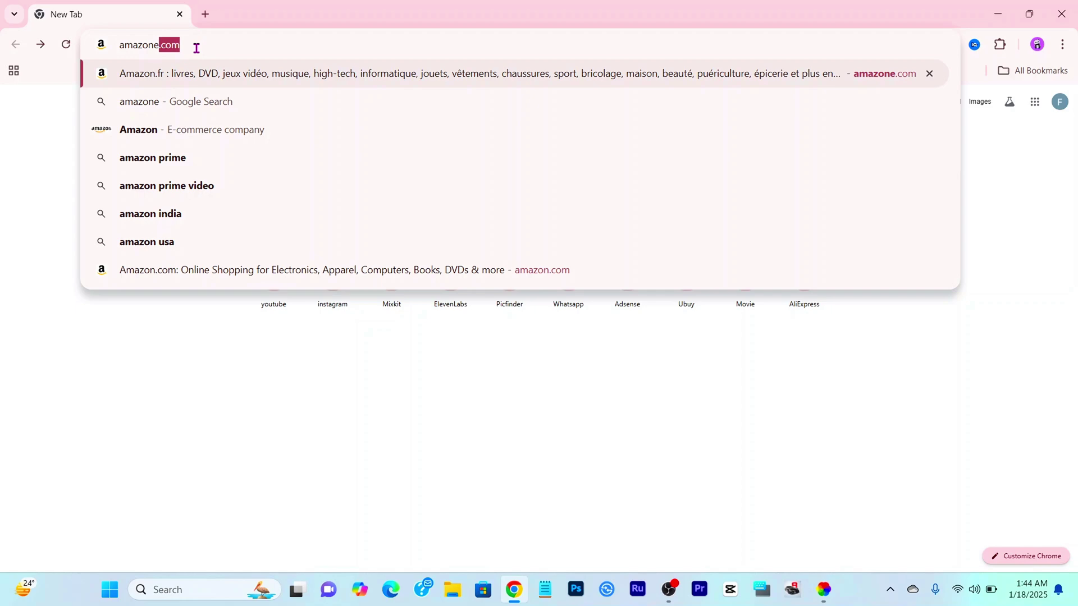
pyautogui.press('Return')
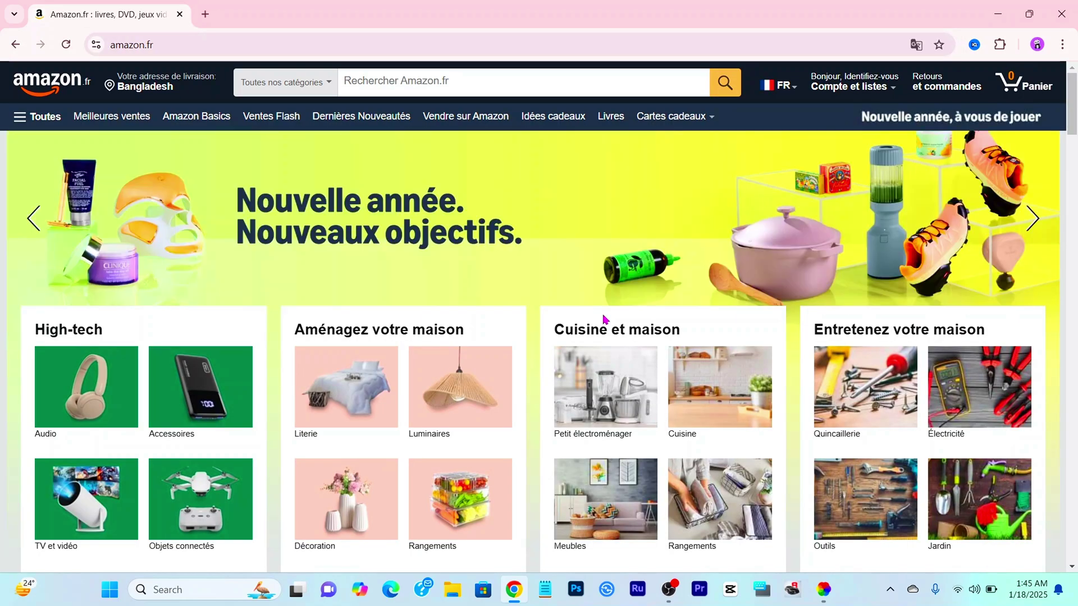
pyautogui.scroll(-5, 605, 319)
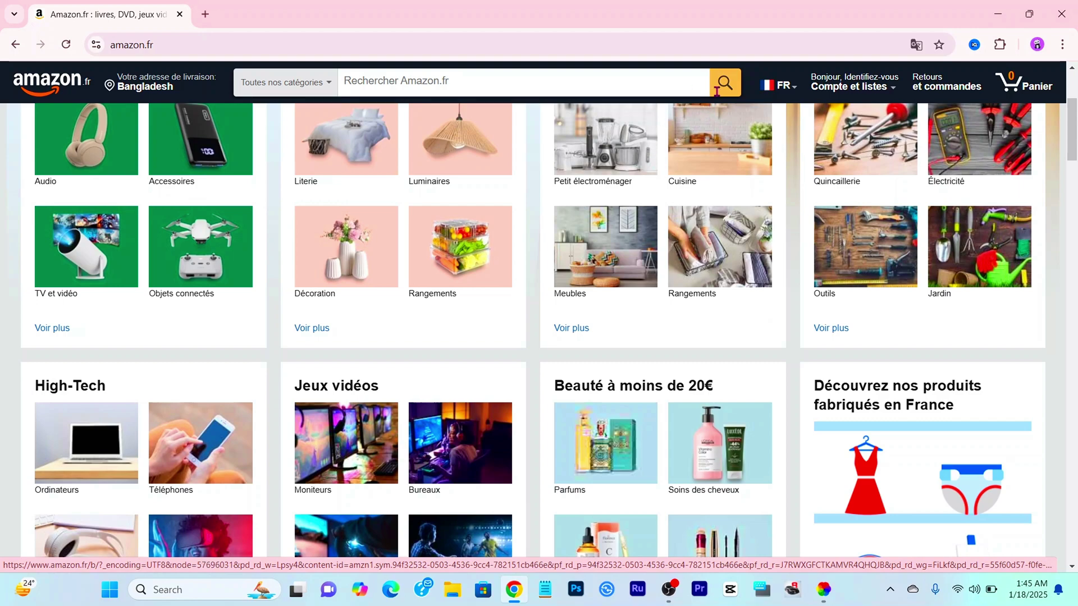
pyautogui.moveTo(771, 86)
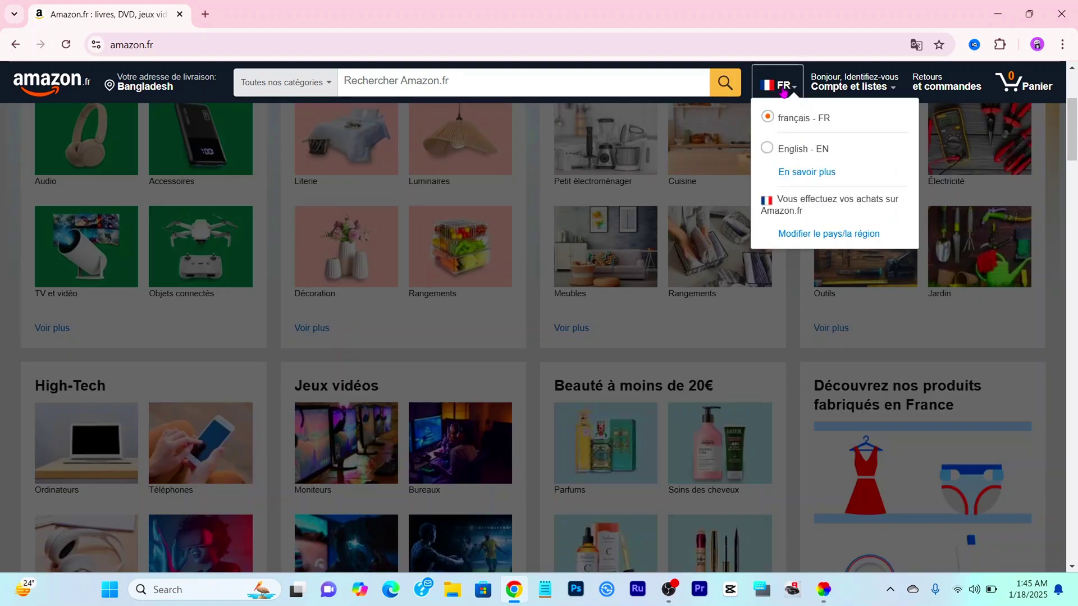
# Step: Switch Amazon.fr to 'English - EN' and show the Account & Lists menu
pyautogui.click(769, 149)
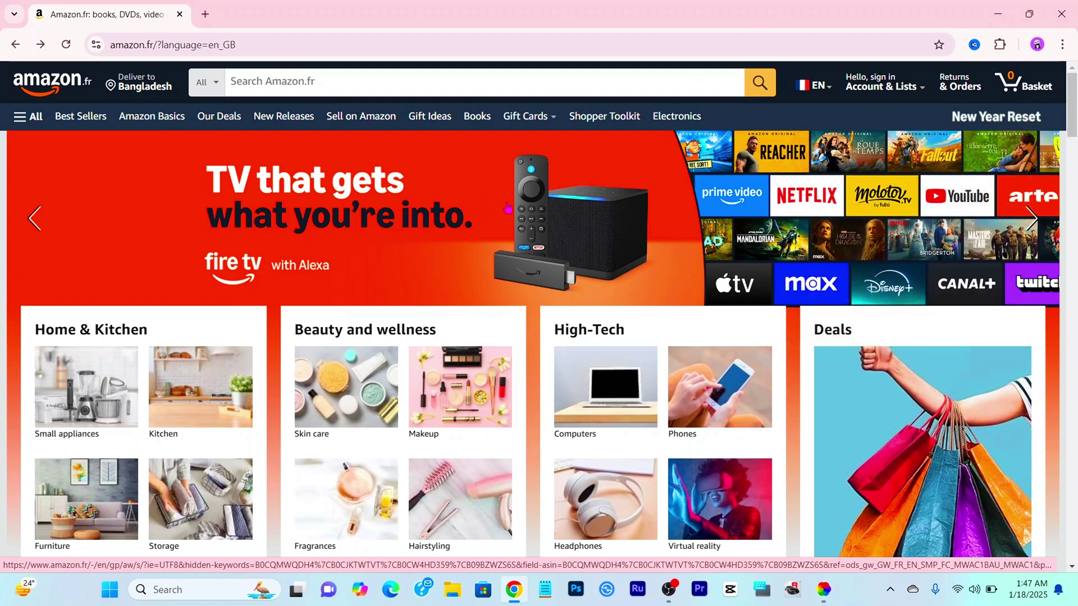
pyautogui.moveTo(847, 96)
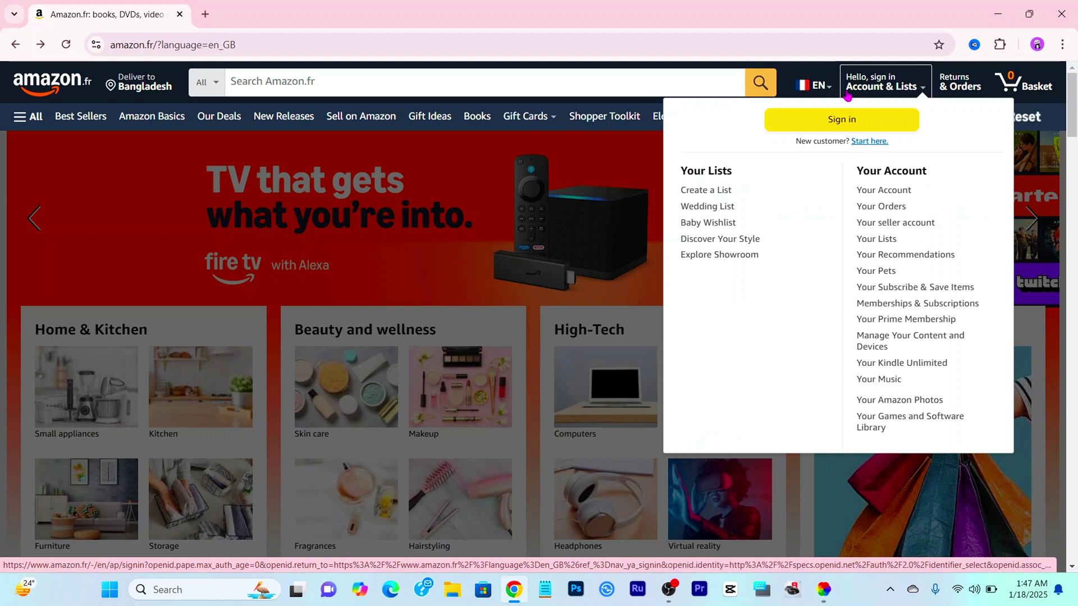
# Step: Submit the account's e-mail address on the sign-in page and choose to create a new account
pyautogui.click(863, 125)
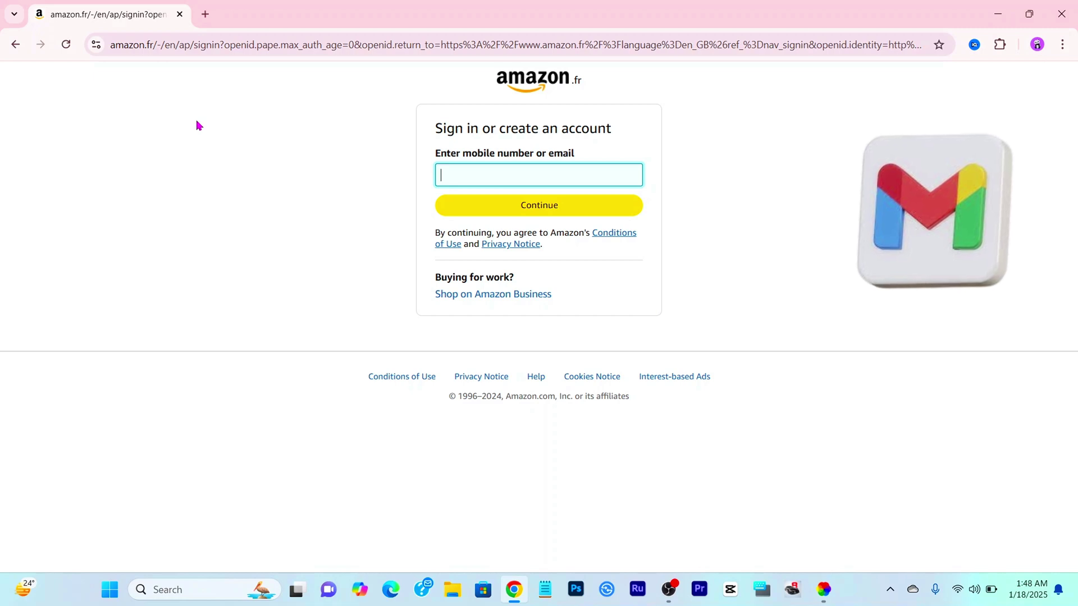
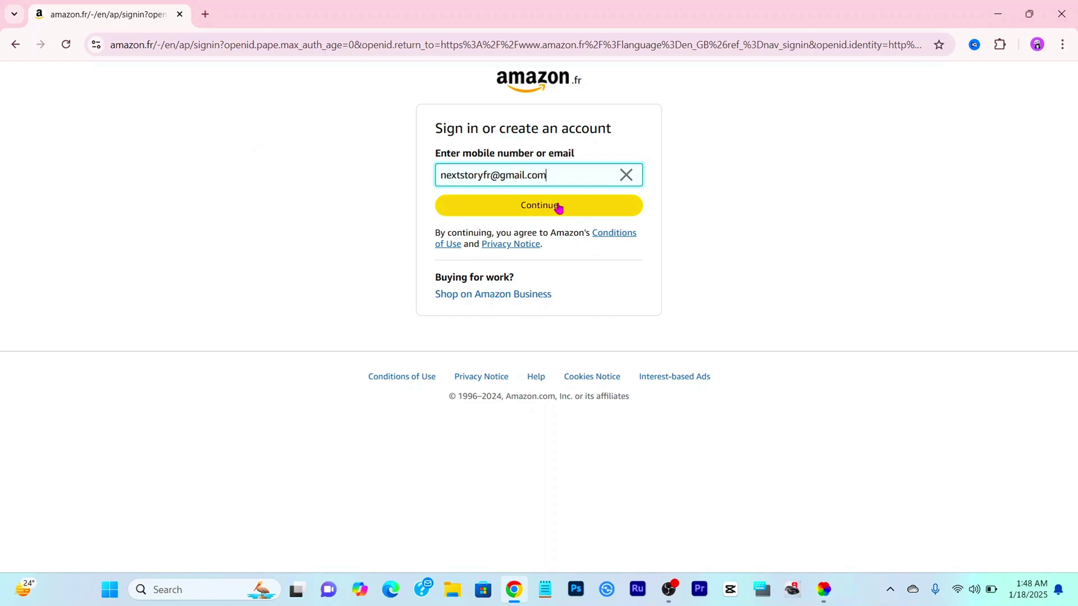
pyautogui.click(558, 208)
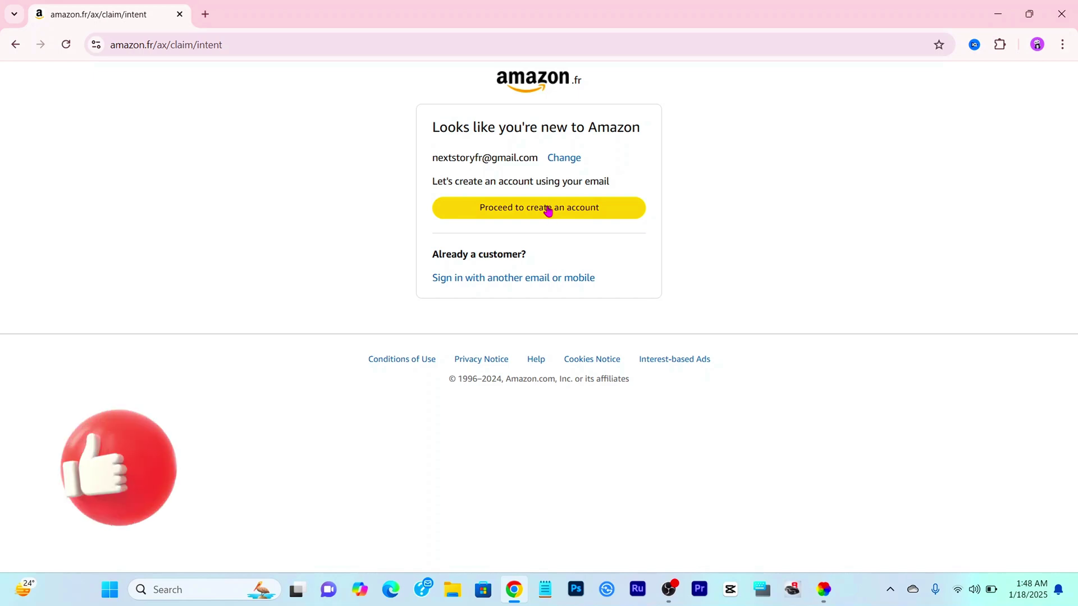
pyautogui.click(549, 211)
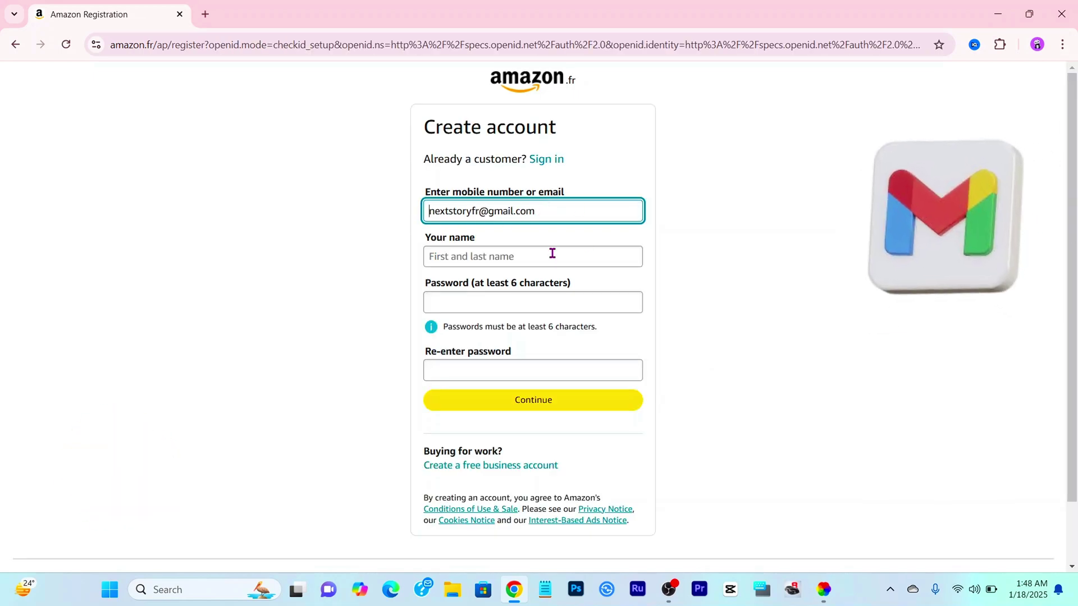
# Step: Fill in the account holder's name using the browser's autofill suggestion
pyautogui.click(469, 253)
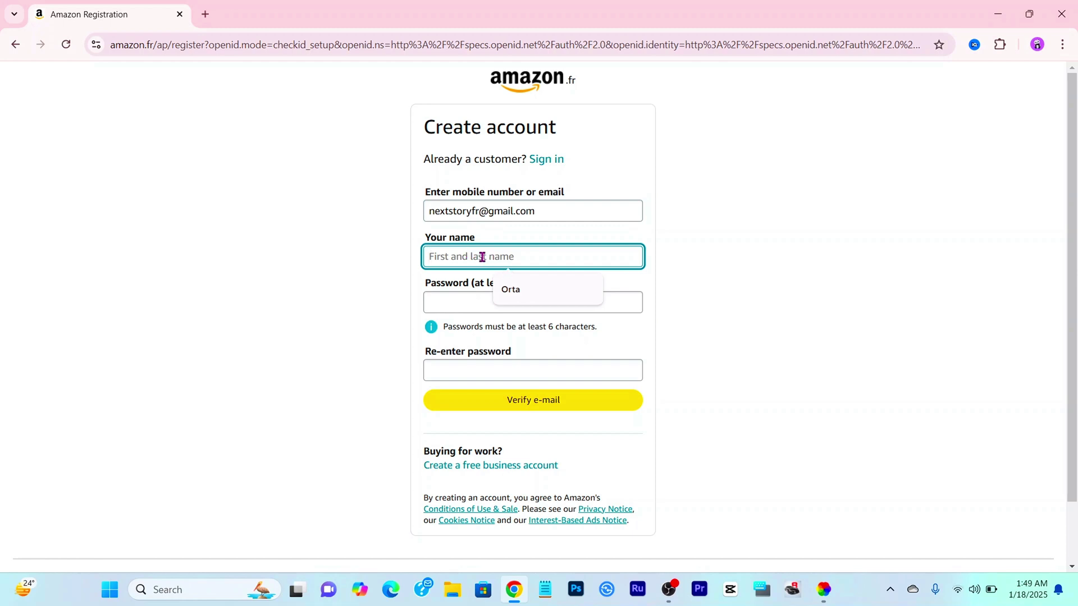
pyautogui.click(495, 288)
pyautogui.click(489, 303)
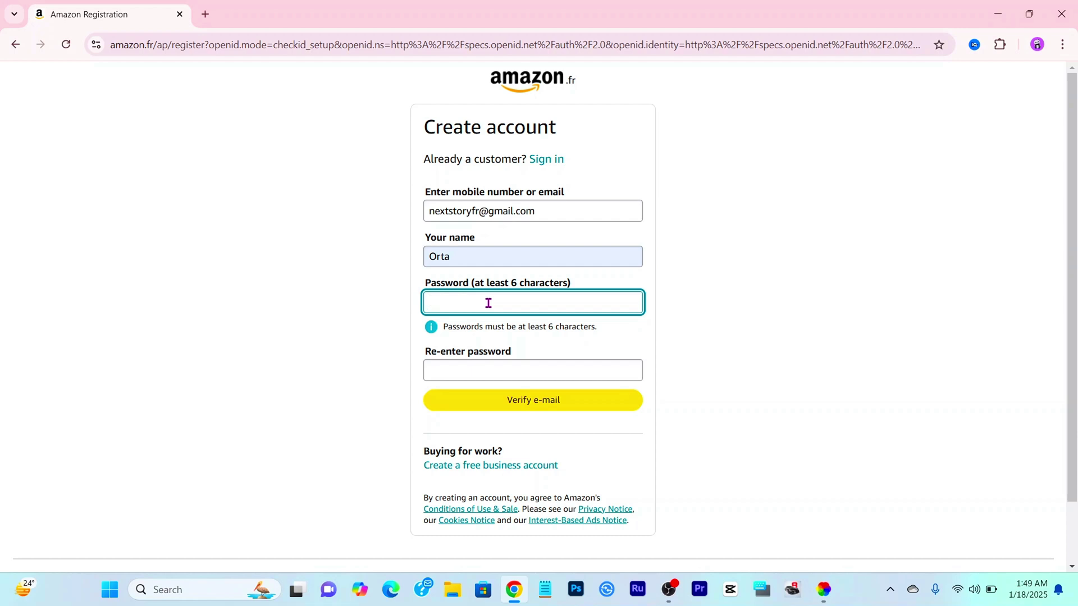
# Step: Enter and confirm the account password, then request e-mail verification
pyautogui.write('••••••••')
pyautogui.click(457, 370)
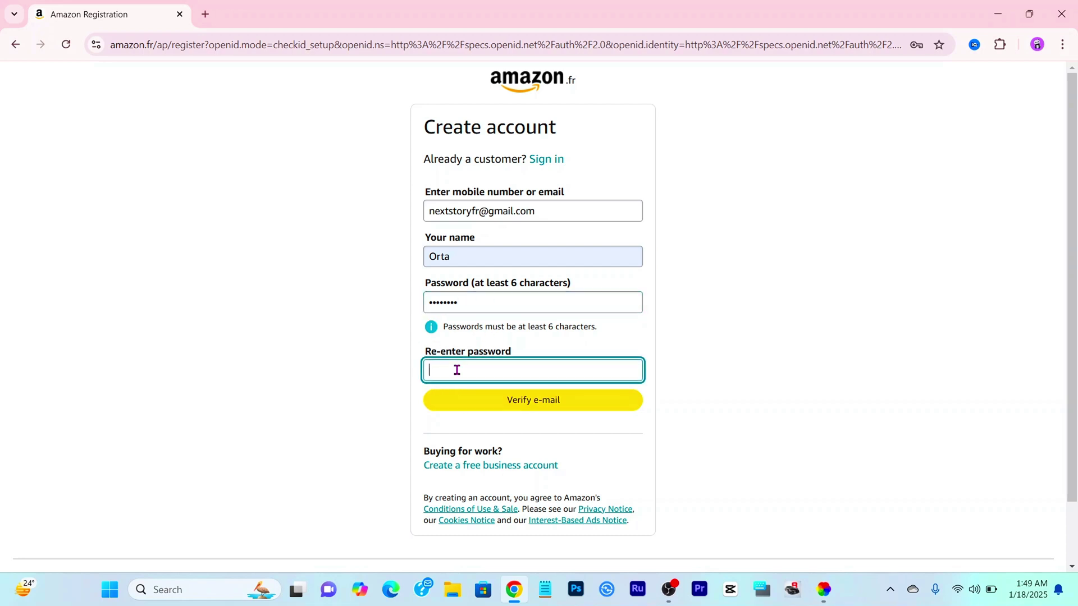
pyautogui.write('••••••••')
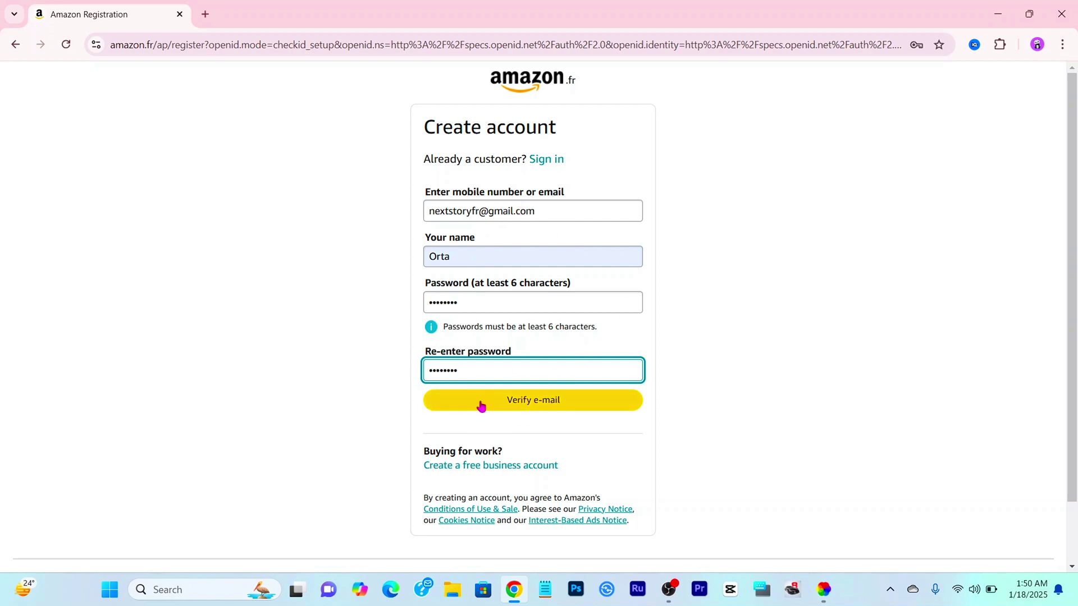
pyautogui.click(558, 401)
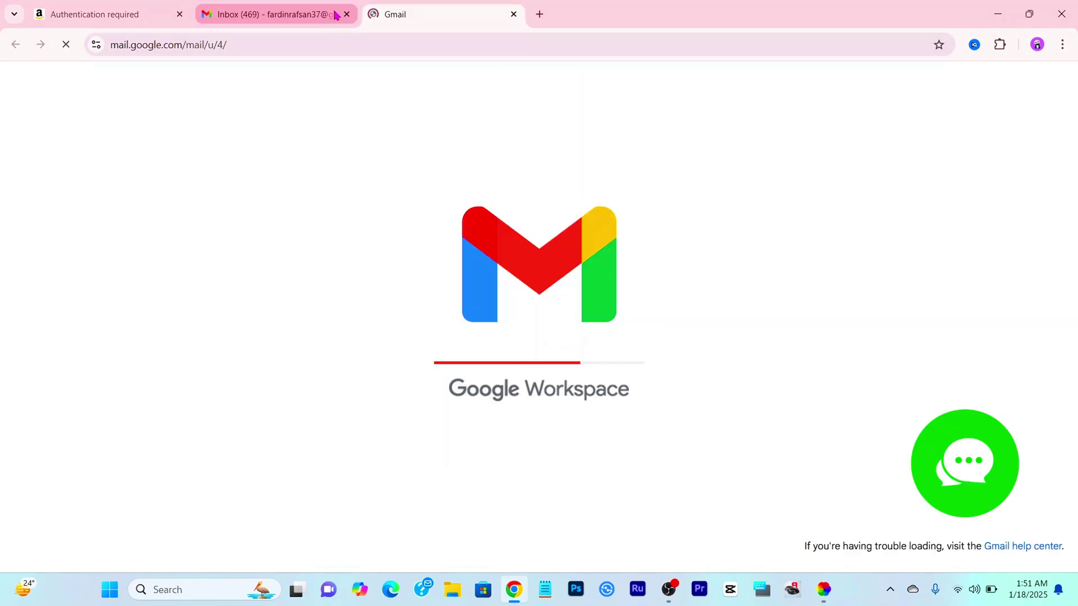
# Step: Copy the one-time verification code from the Amazon e-mail in Gmail
pyautogui.click(345, 14)
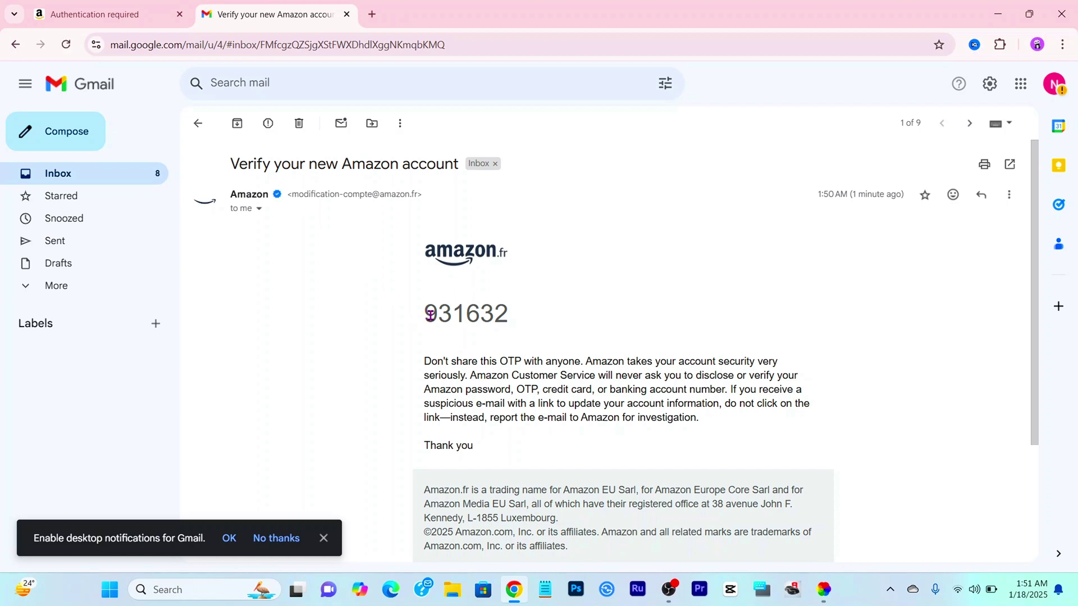
pyautogui.moveTo(425, 316); pyautogui.dragTo(517, 322)
pyautogui.hotkey('ctrl', 'c')
pyautogui.click(471, 294)
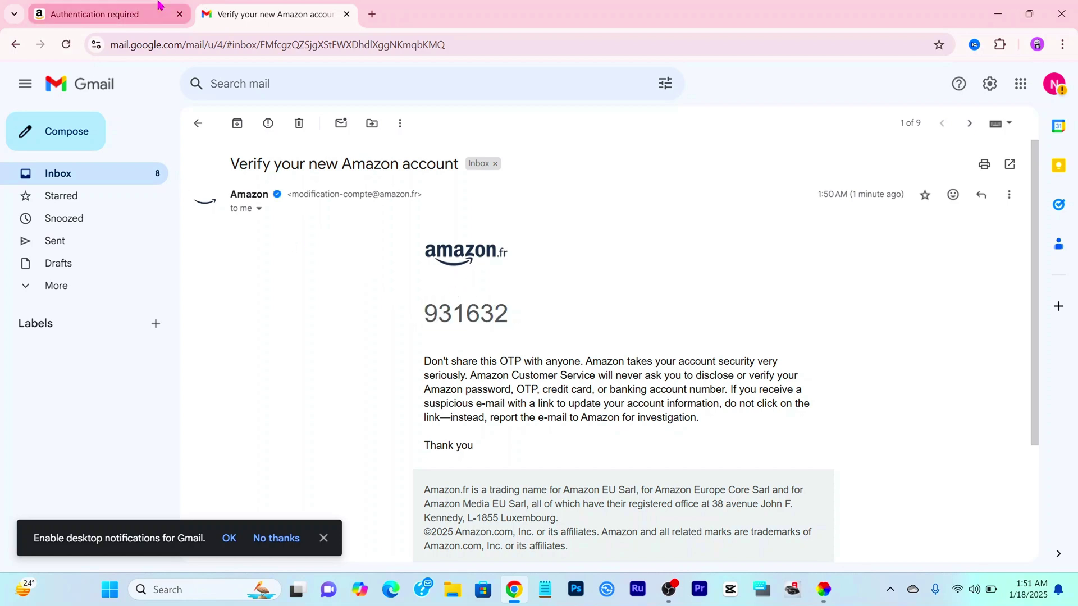
# Step: Paste the code into the Enter OTP field on Amazon and create the account
pyautogui.click(118, 14)
pyautogui.rightClick(462, 244)
pyautogui.click(492, 381)
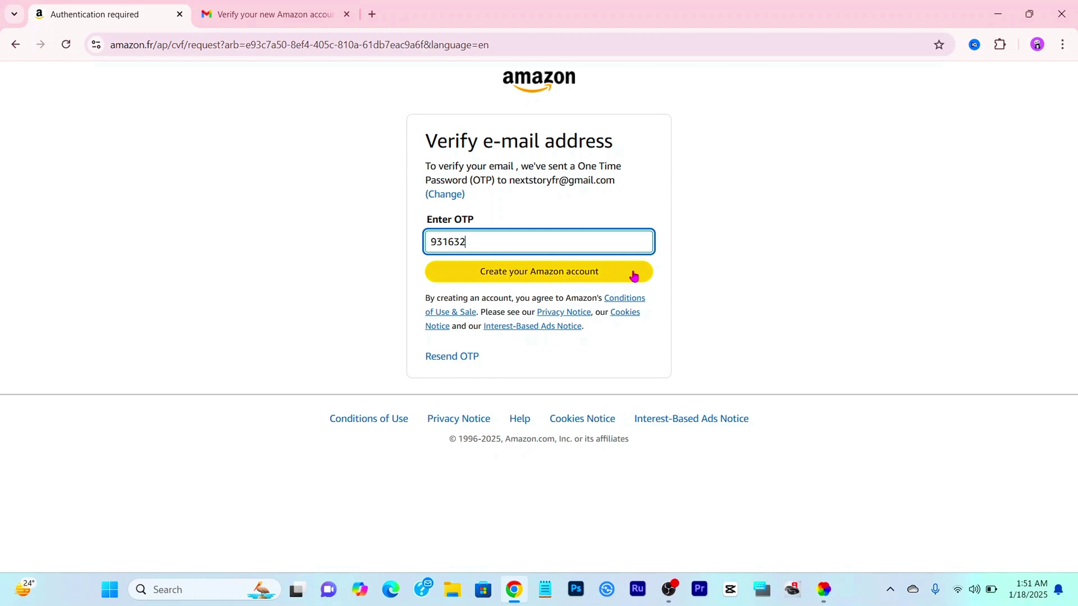
pyautogui.click(525, 272)
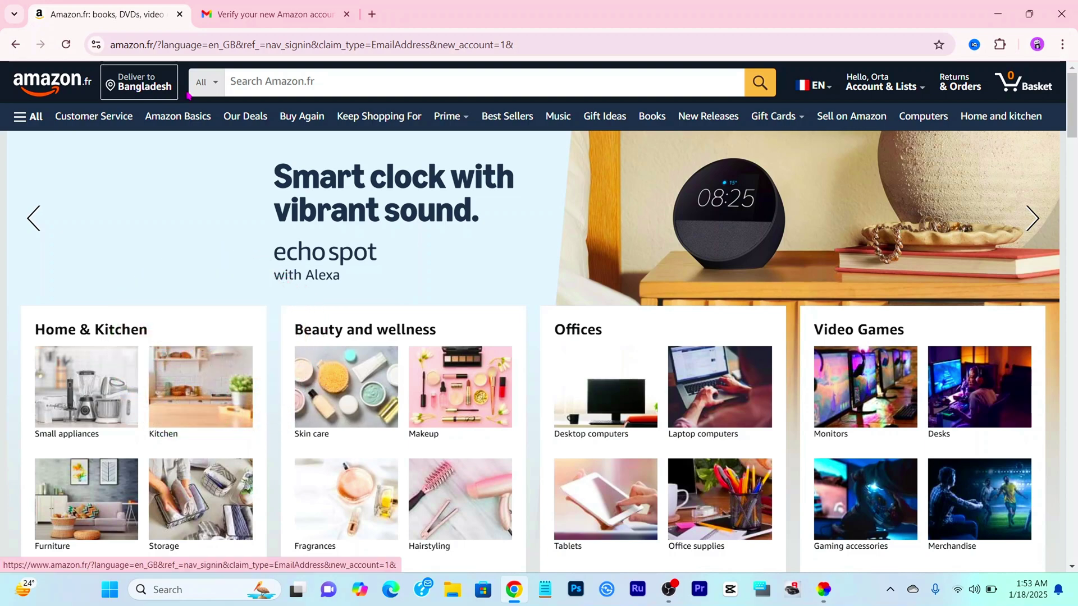
pyautogui.click(130, 89)
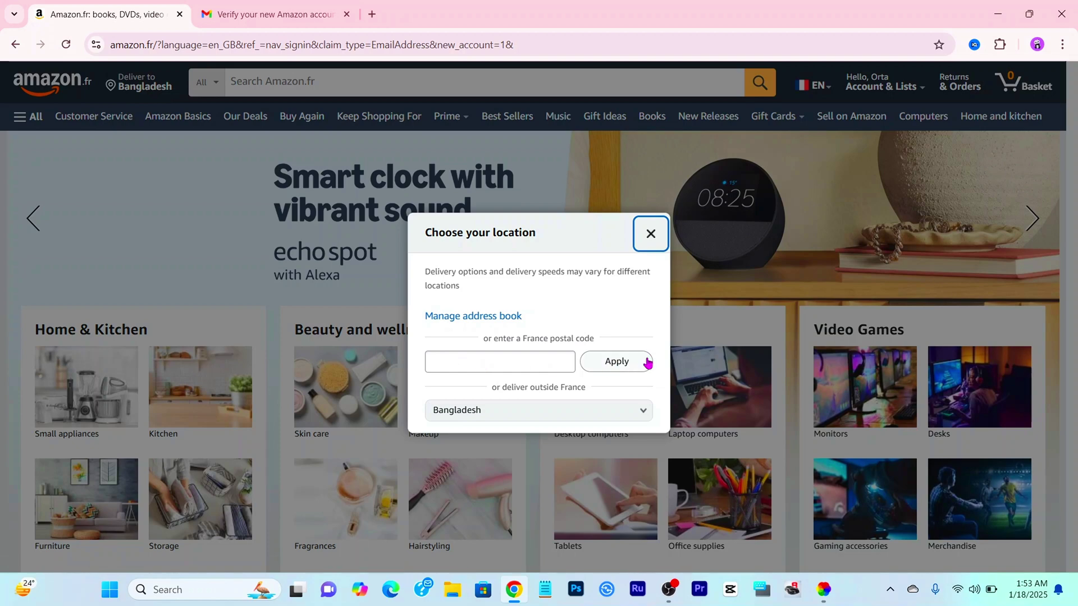
pyautogui.click(644, 415)
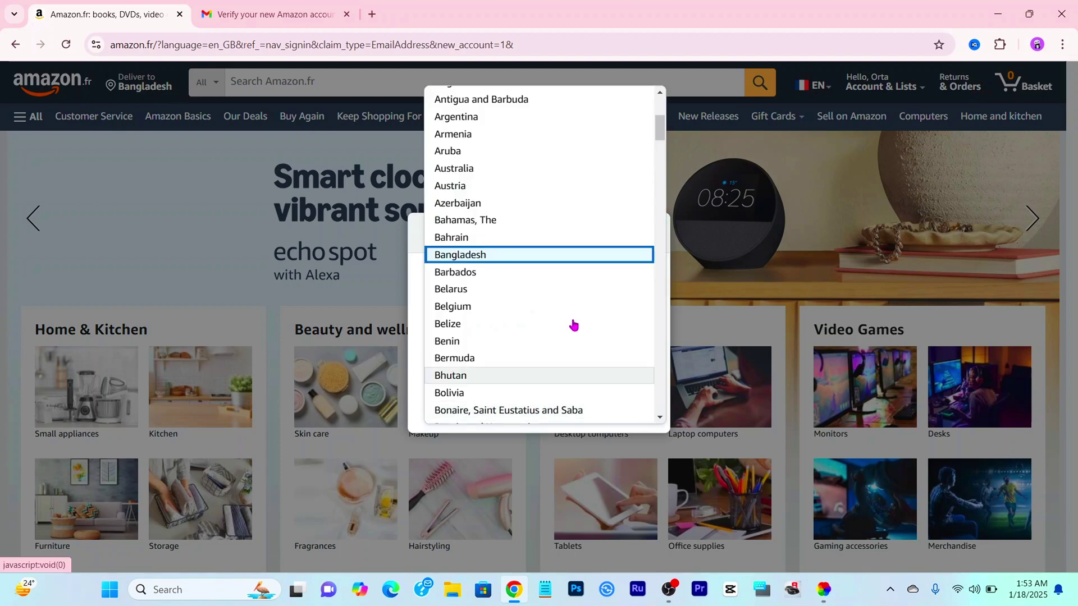
pyautogui.scroll(-1, 519, 331)
pyautogui.scroll(3, 562, 252)
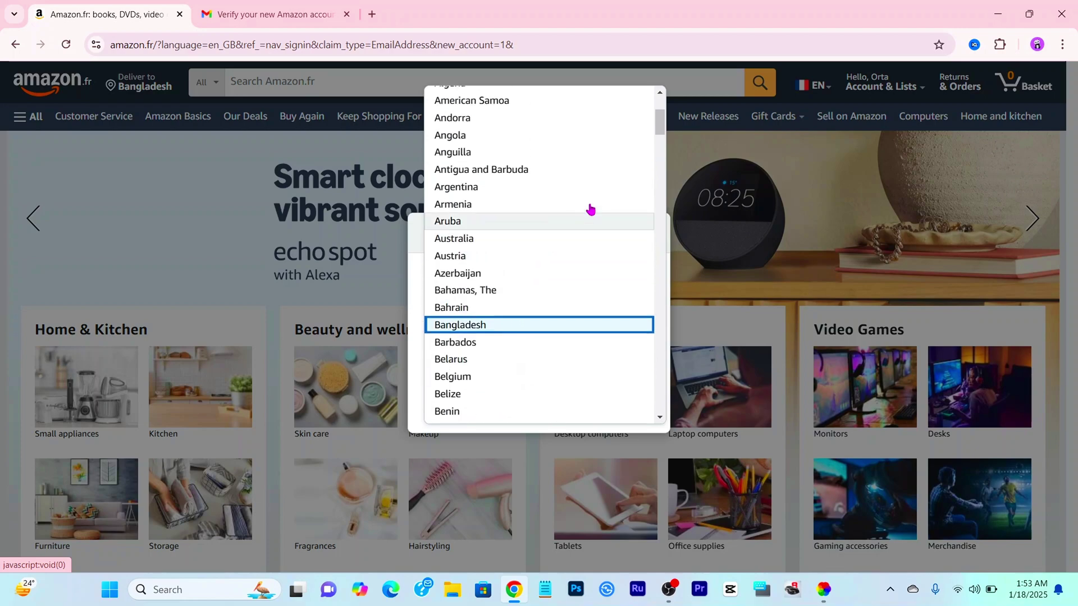
pyautogui.press('Escape')
pyautogui.press('Escape')
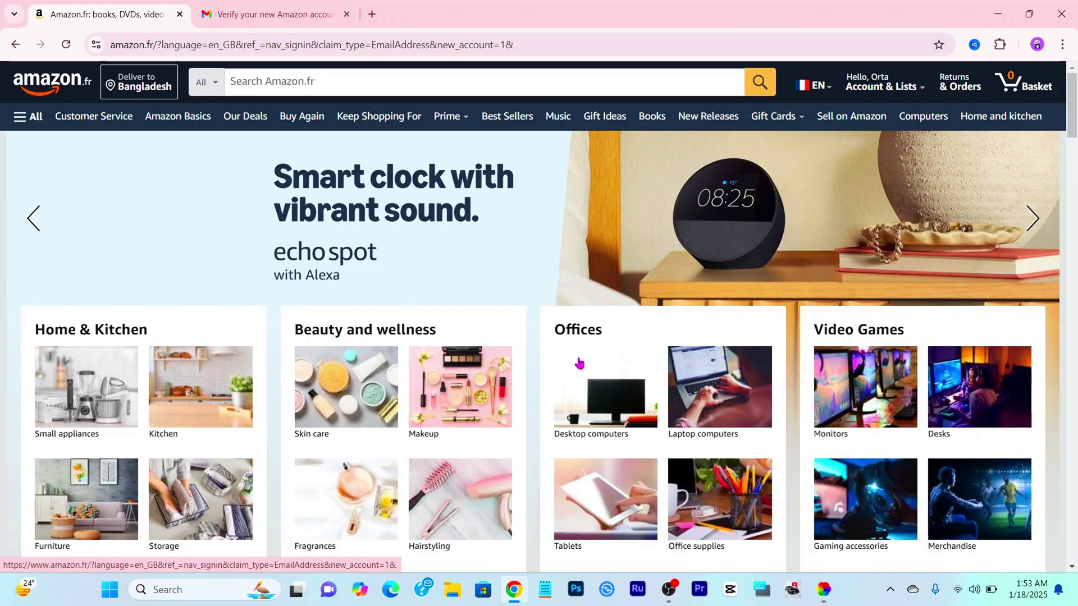
pyautogui.scroll(-6, 627, 376)
pyautogui.scroll(-6, 626, 376)
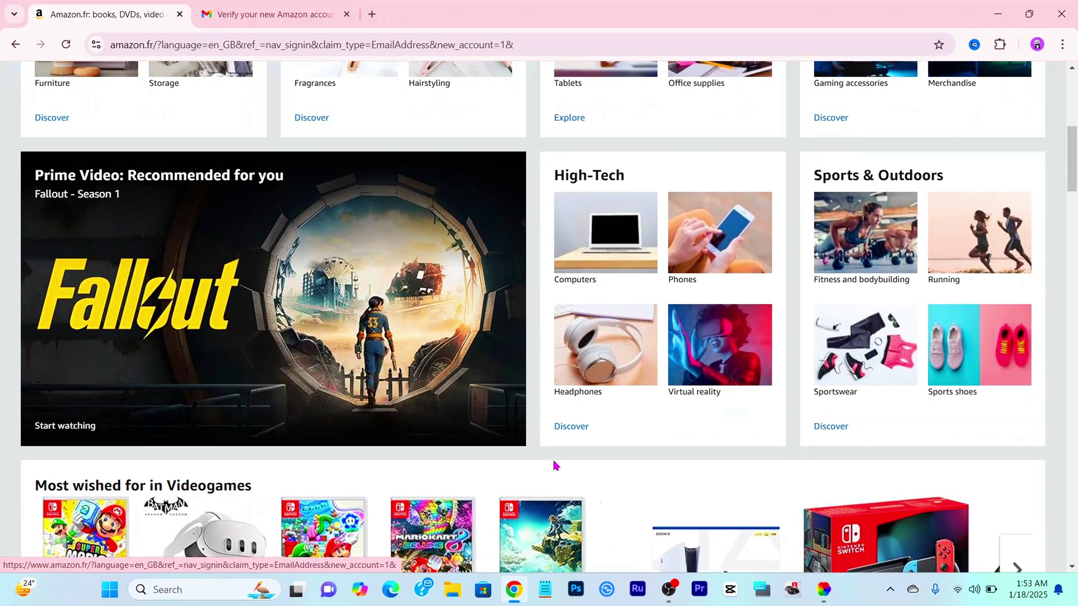
pyautogui.press('Home')
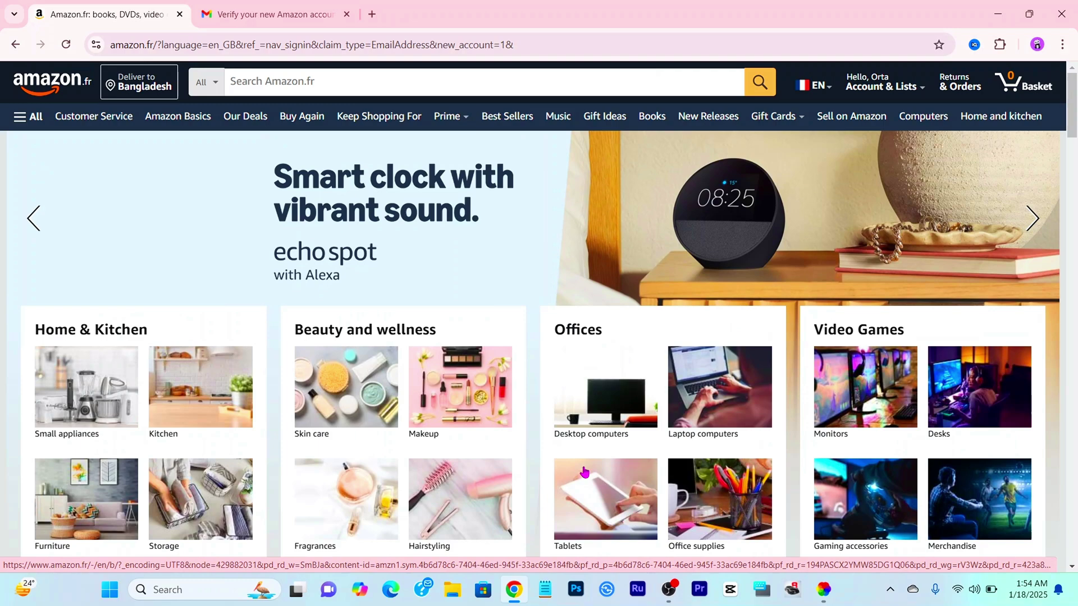